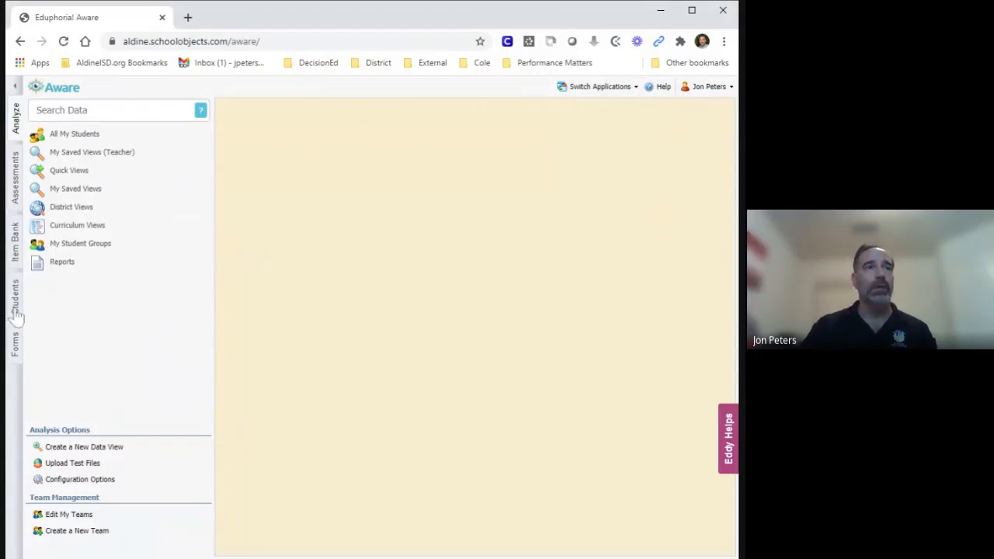
# - Start a new quick test key among the assessments and title it "5th Grade Revising & Editing"
pyautogui.click(16, 198)
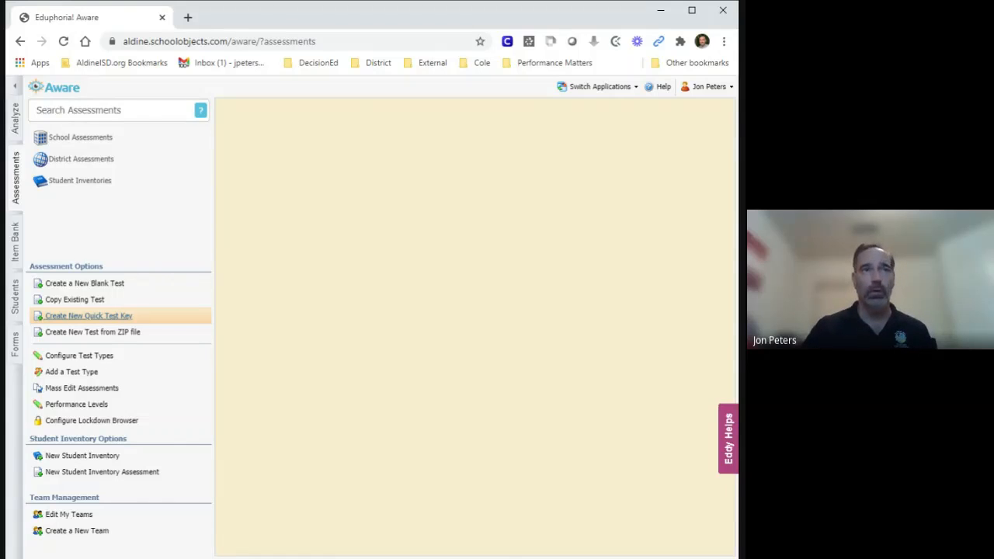
pyautogui.click(70, 318)
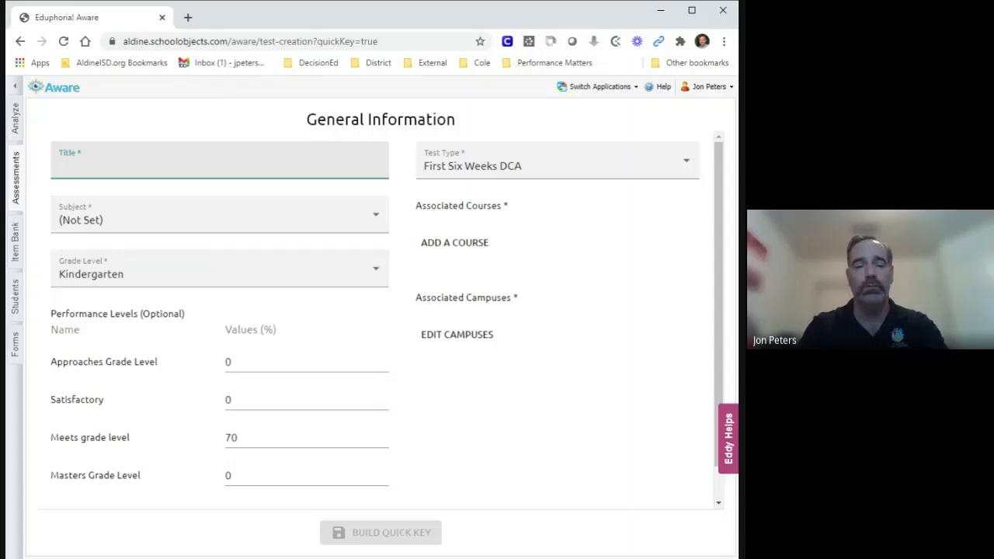
pyautogui.write('5th Grade R')
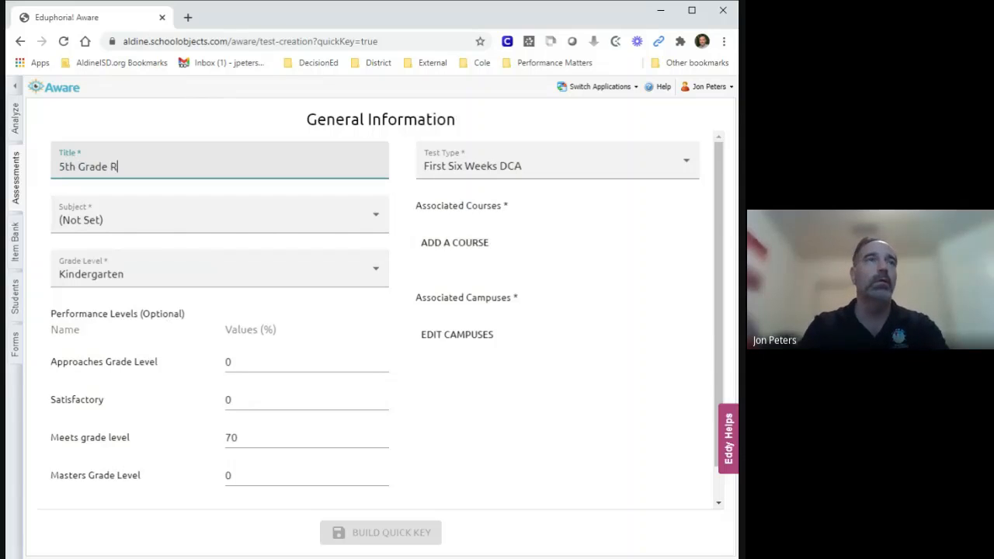
pyautogui.write('evising')
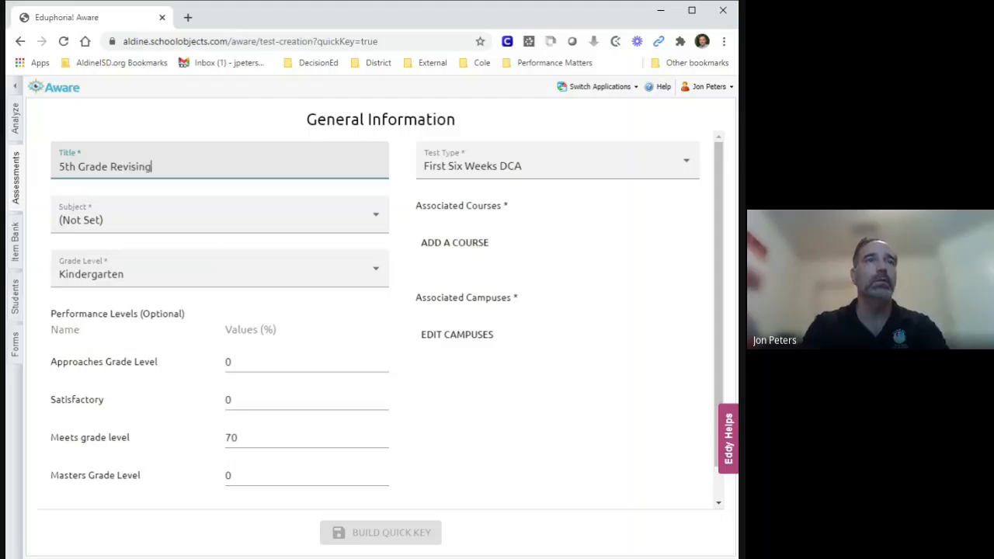
pyautogui.write(' & Ed')
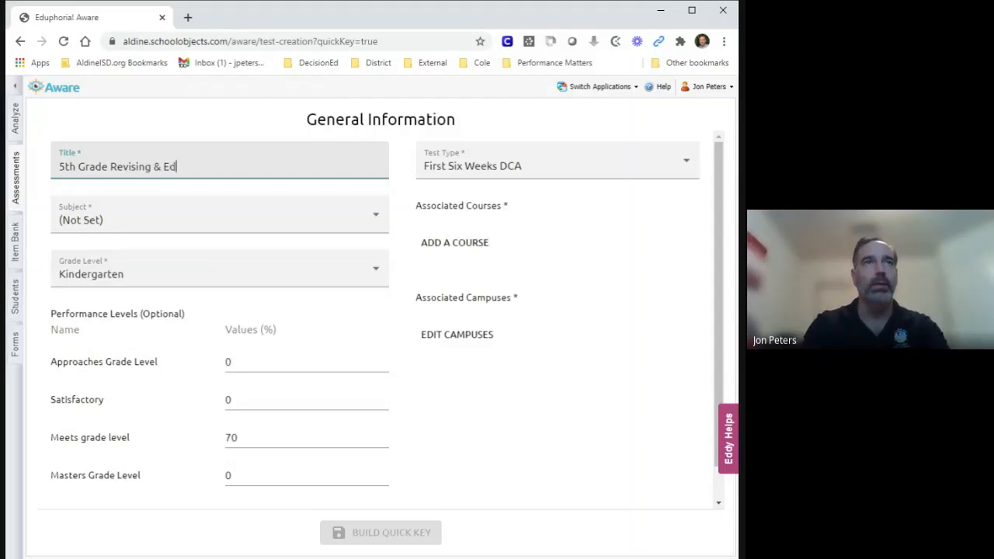
pyautogui.write('iting')
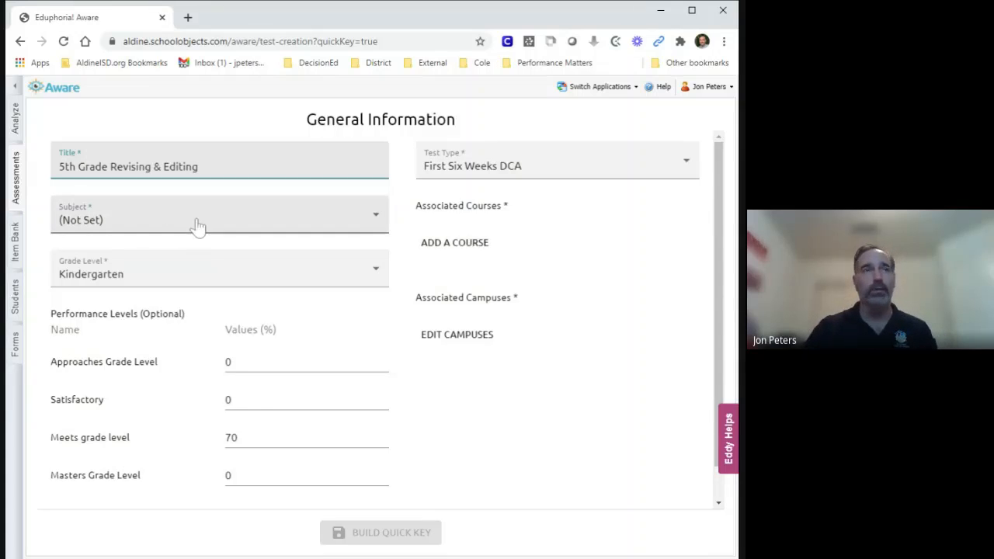
# - Set the test's subject to English Language Arts and its grade level to Fifth
pyautogui.click(222, 227)
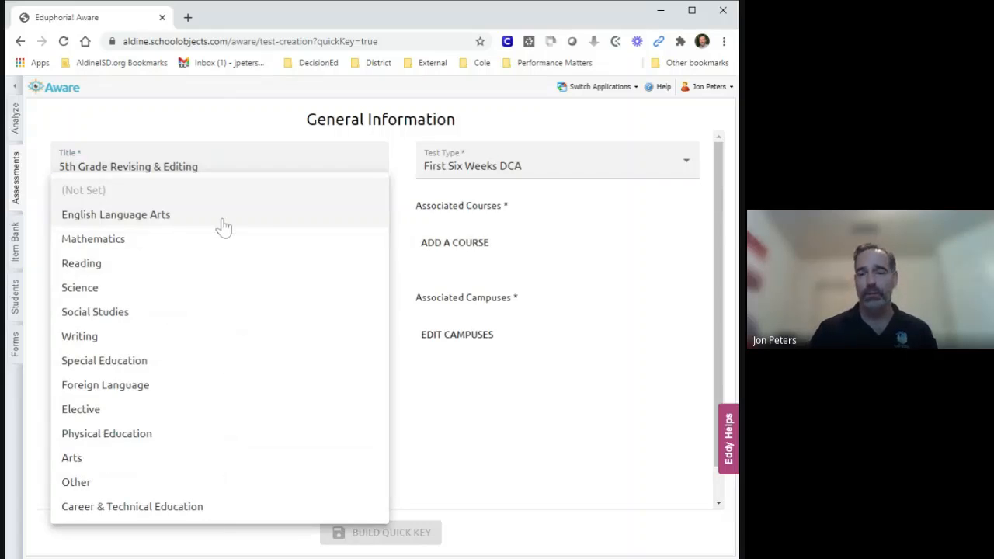
pyautogui.click(153, 221)
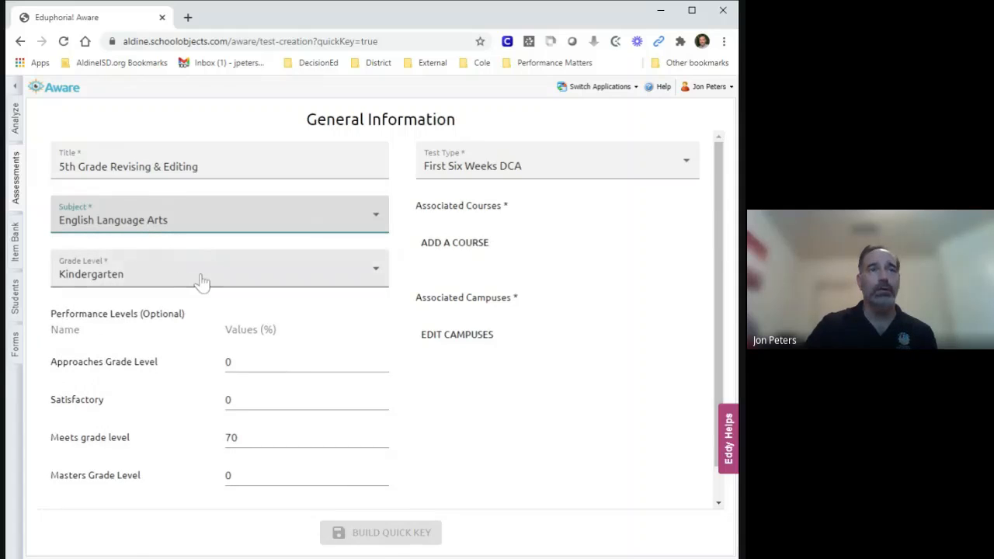
pyautogui.click(201, 282)
pyautogui.click(80, 295)
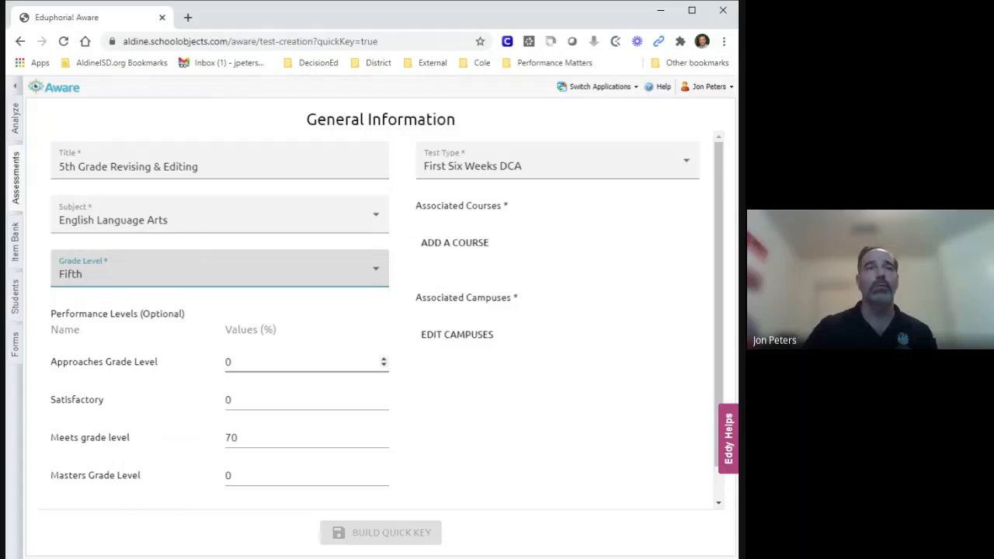
# - Set the performance levels to 53 for Approaches, 67 for Meets and 87 for Masters Grade Level
pyautogui.press('Tab')
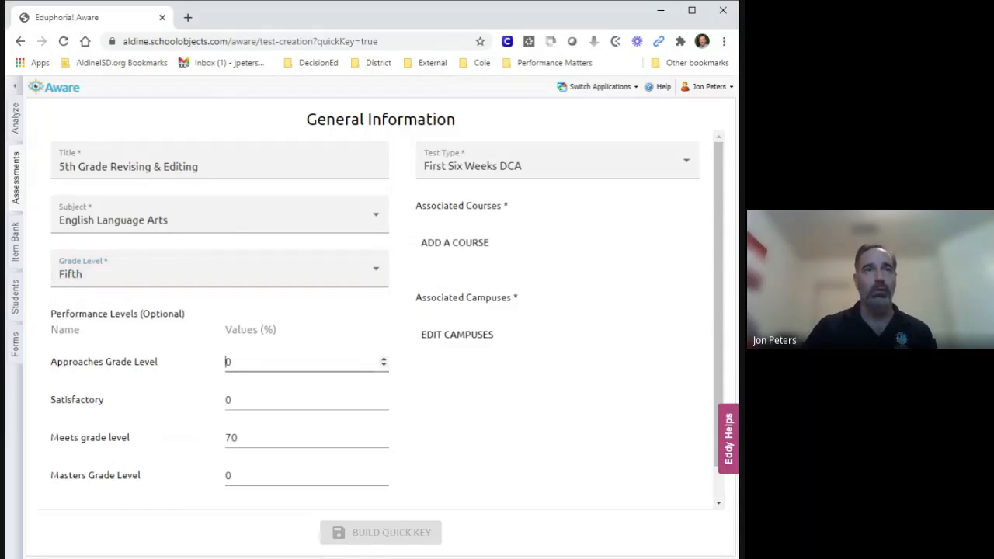
pyautogui.write('53')
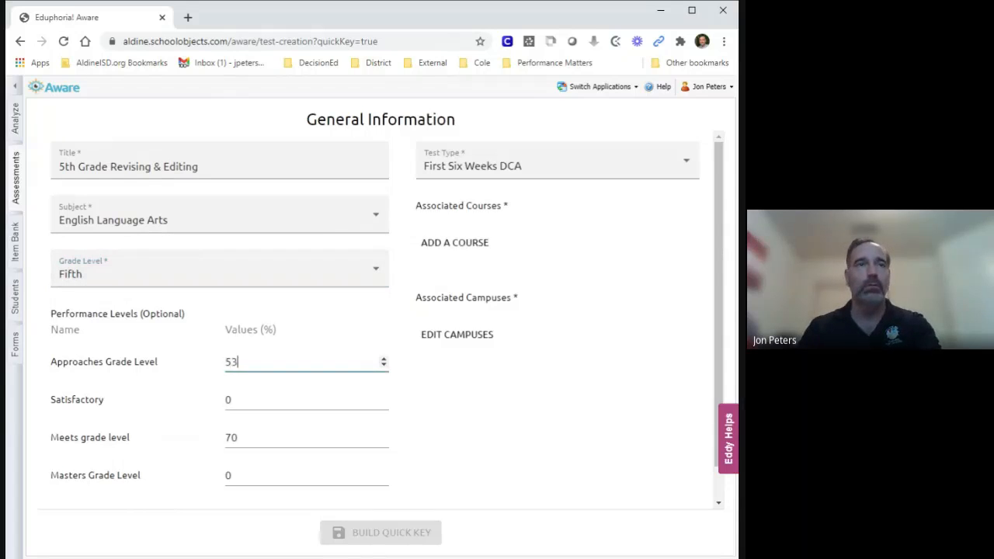
pyautogui.doubleClick(231, 437)
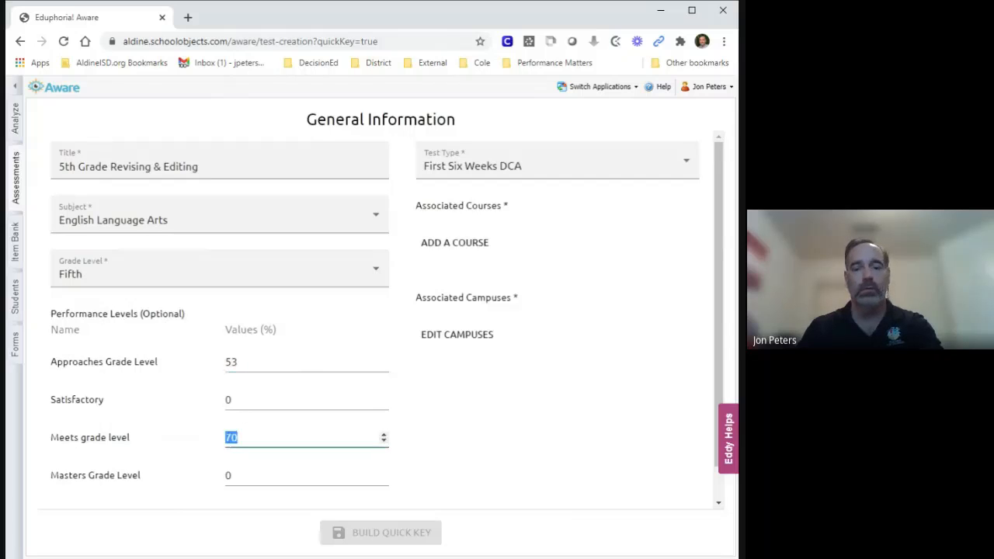
pyautogui.write('67')
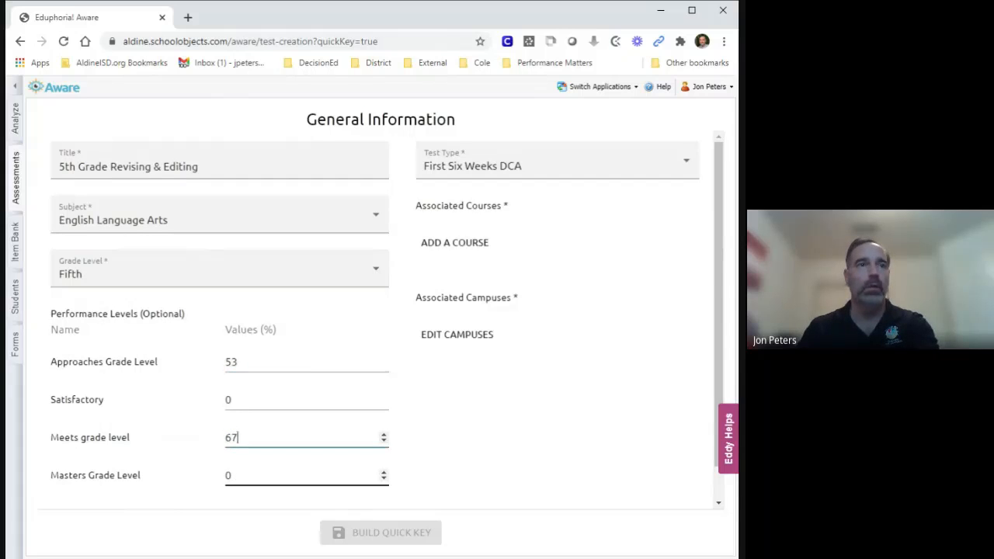
pyautogui.doubleClick(228, 475)
pyautogui.write('8')
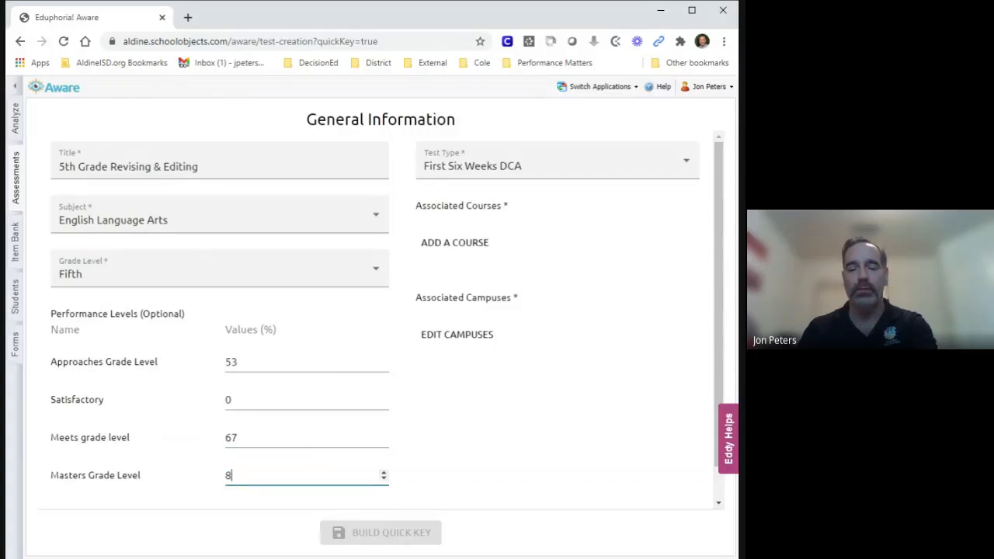
pyautogui.write('7')
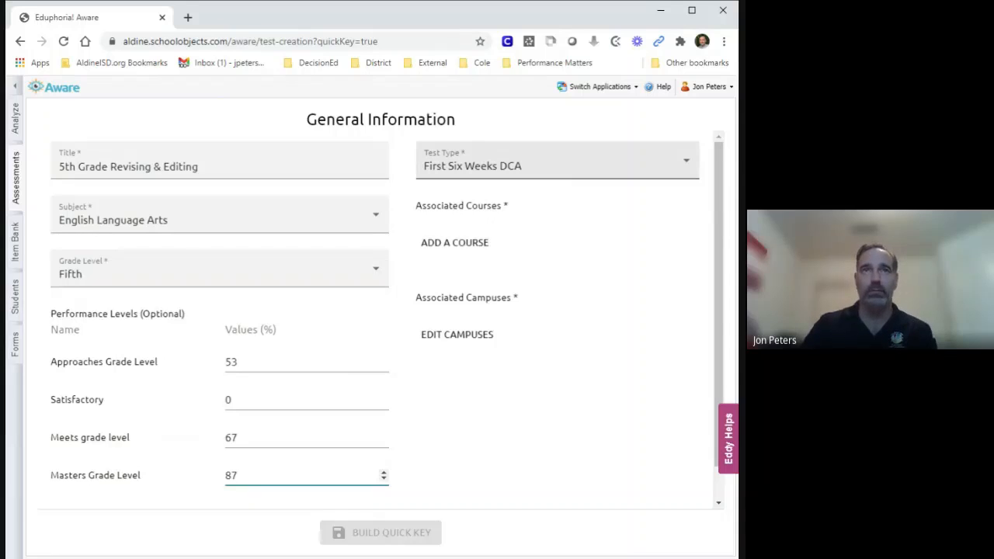
# - Choose the 2nd Nine Weeks test type and associate the elementary course English Language Arts (ELA and ESL) and Reading, Grade 5
pyautogui.click(554, 172)
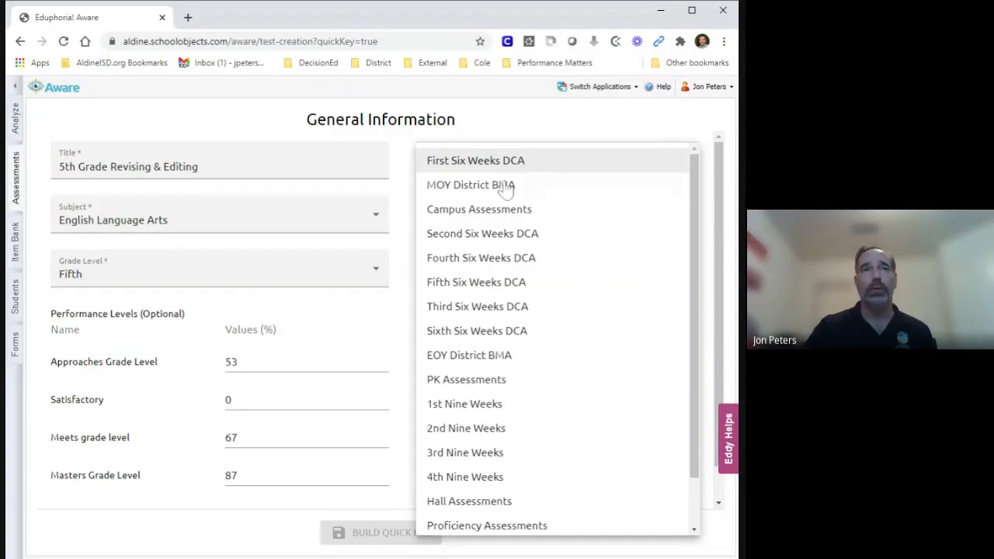
pyautogui.click(514, 429)
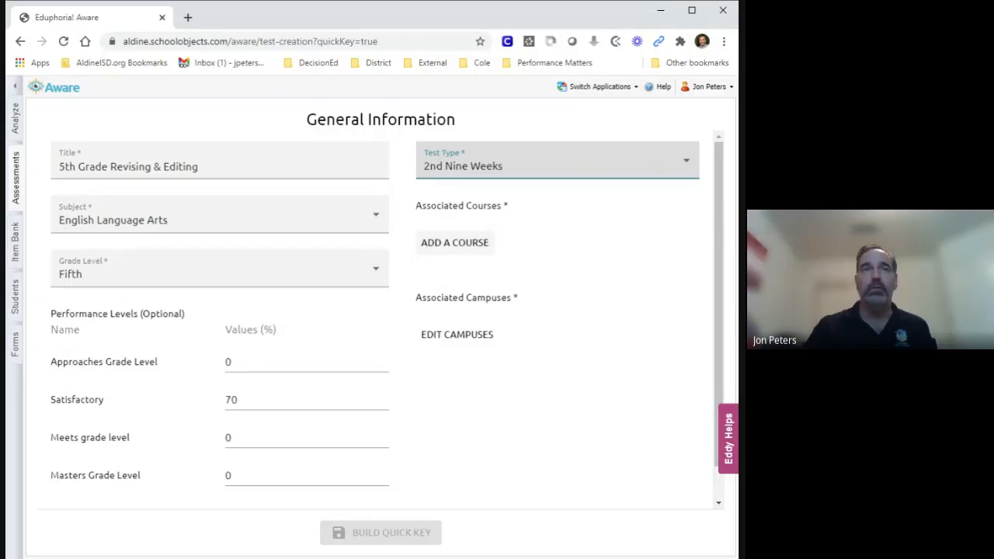
pyautogui.click(461, 243)
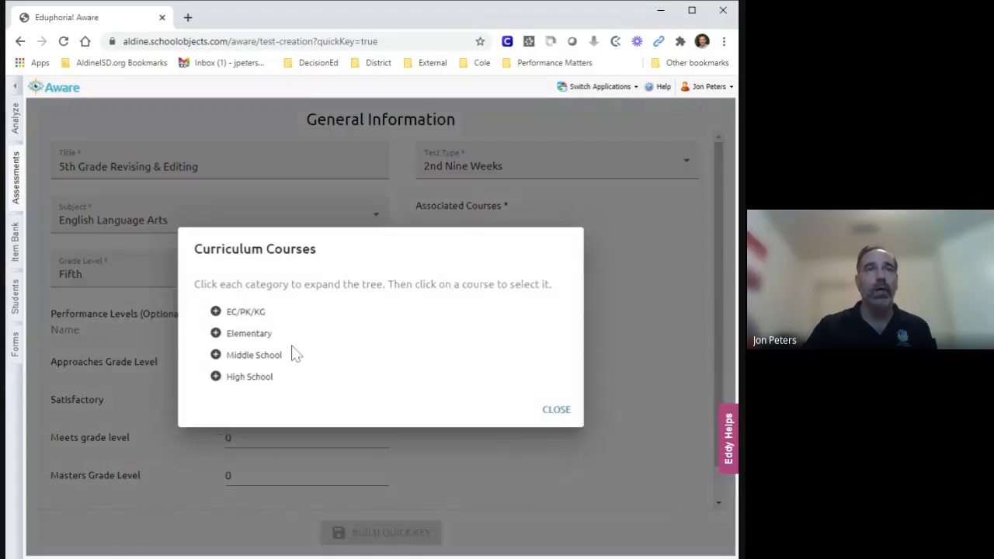
pyautogui.click(216, 335)
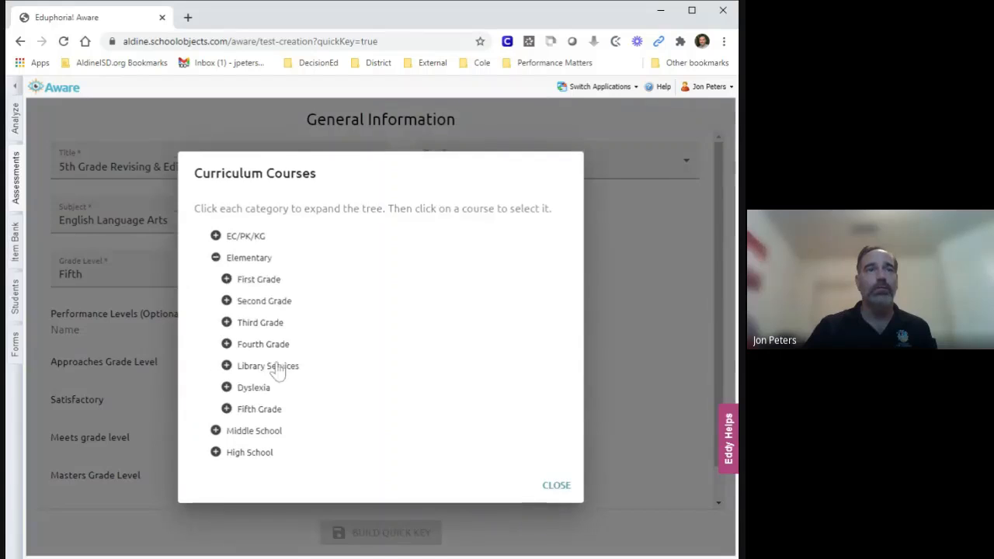
pyautogui.click(226, 409)
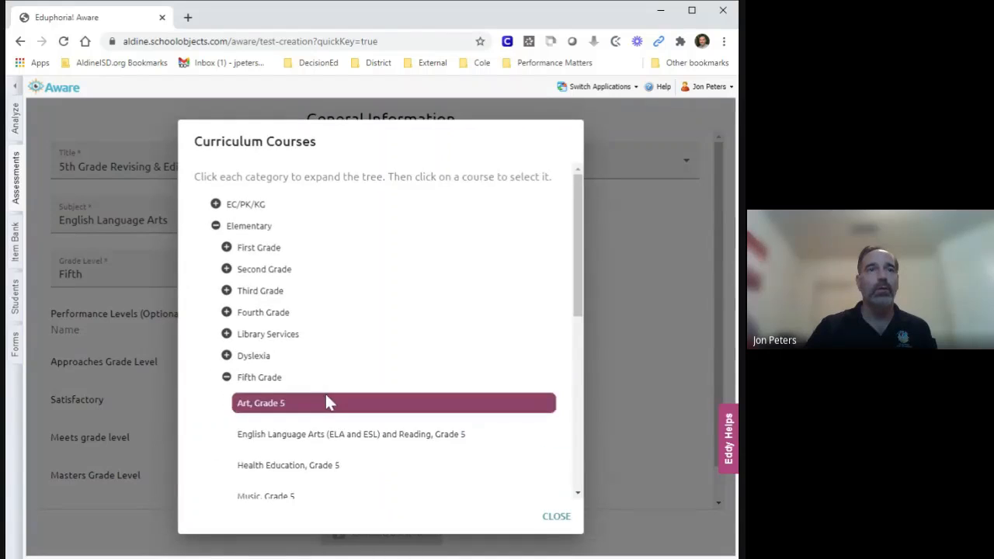
pyautogui.click(309, 439)
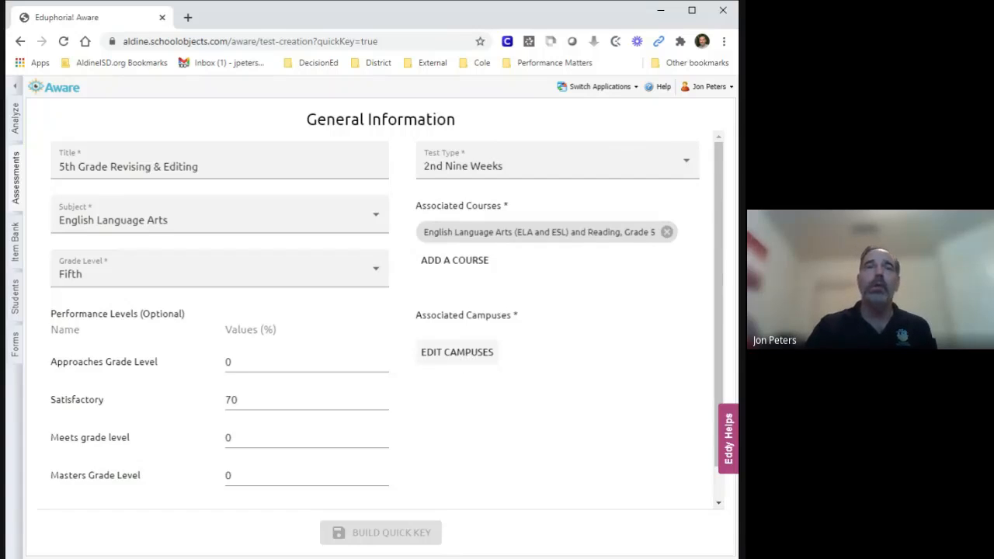
# - Associate all campuses listed for the Fifth grade with the test
pyautogui.click(461, 353)
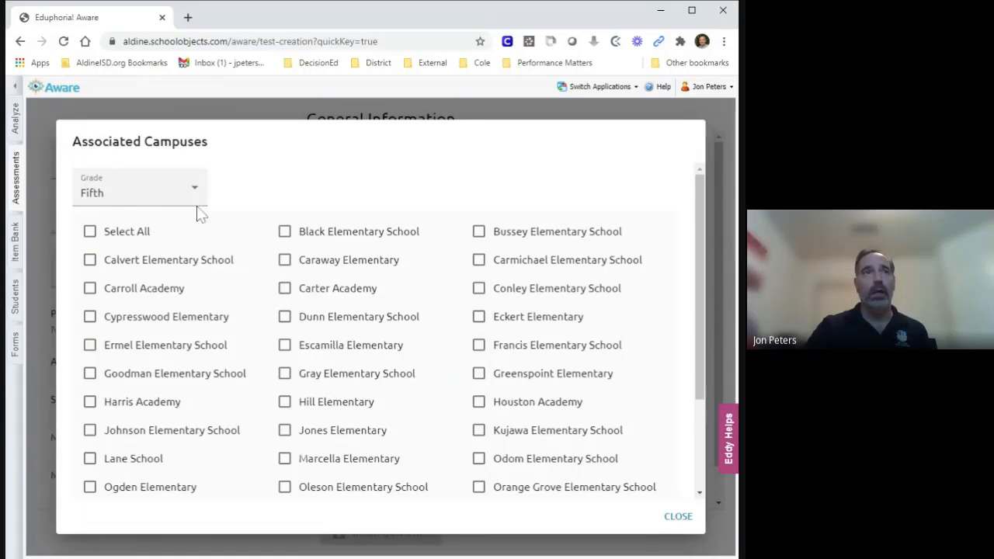
pyautogui.click(90, 233)
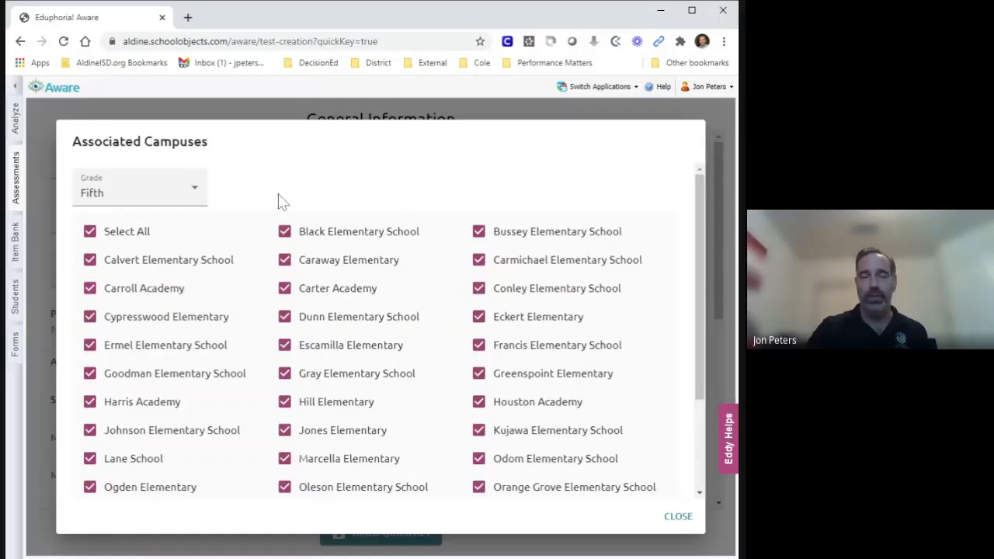
pyautogui.click(680, 517)
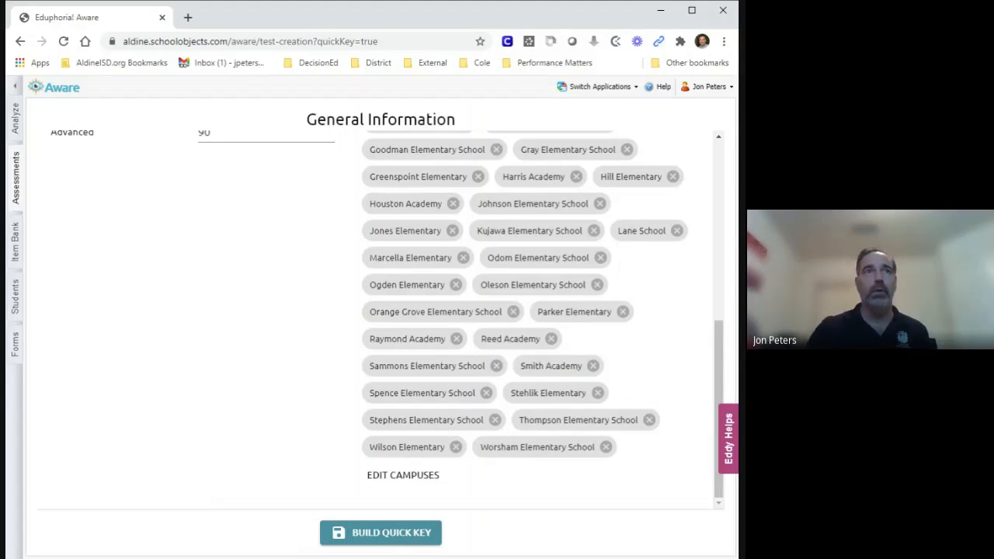
pyautogui.click(386, 534)
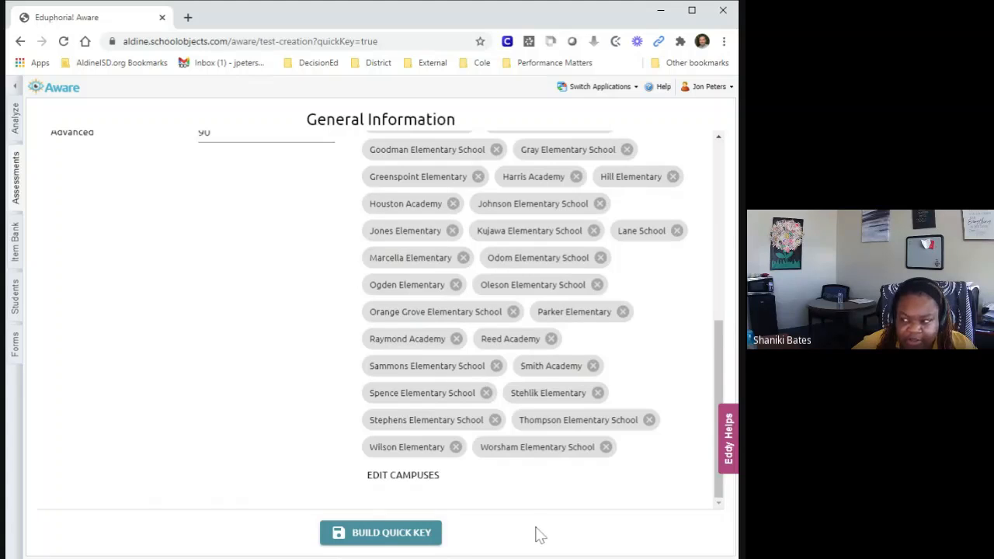
# - Set the performance levels to Satisfactory 53, Meets grade level 87, Masters Grade Level 83 and Advanced 0
pyautogui.scroll(4, 380, 466)
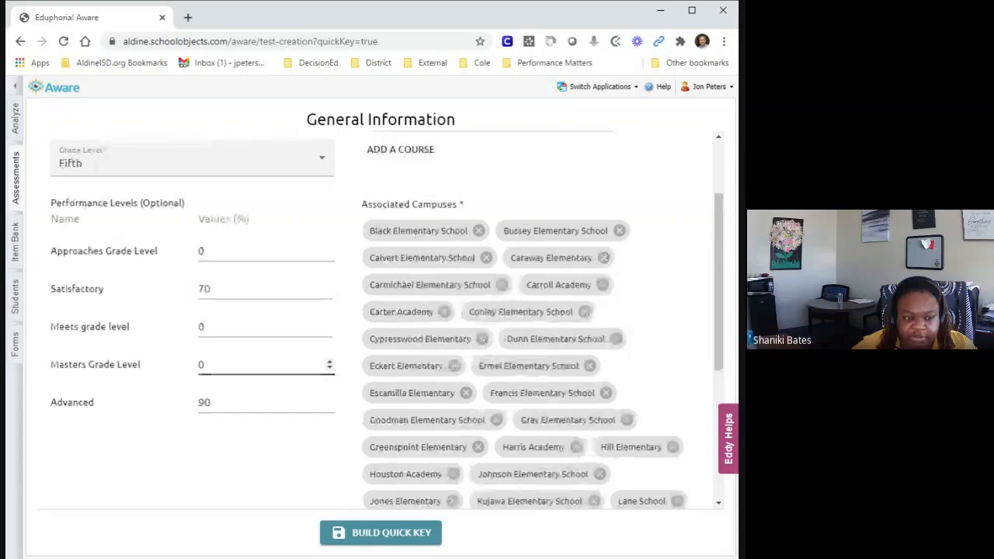
pyautogui.moveTo(212, 289); pyautogui.dragTo(167, 293)
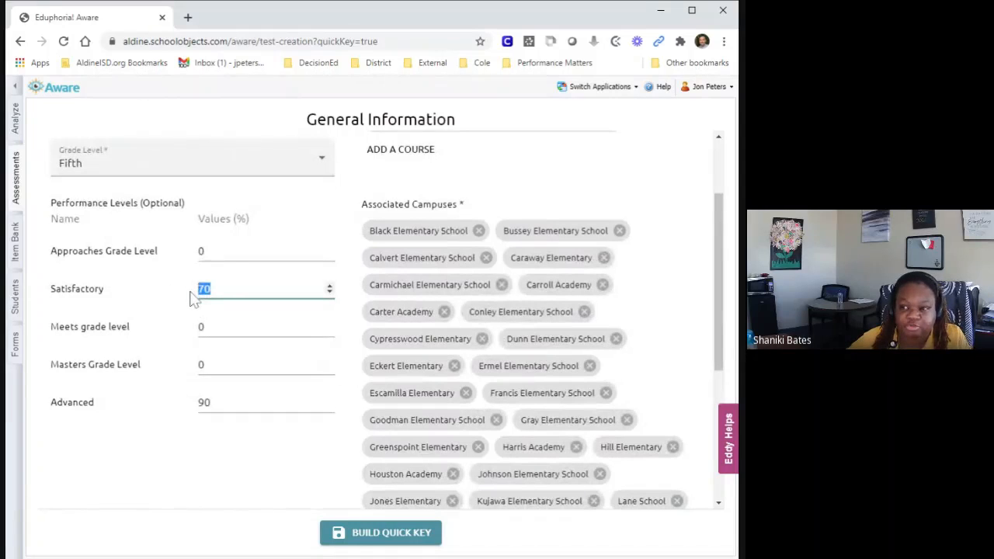
pyautogui.write('53')
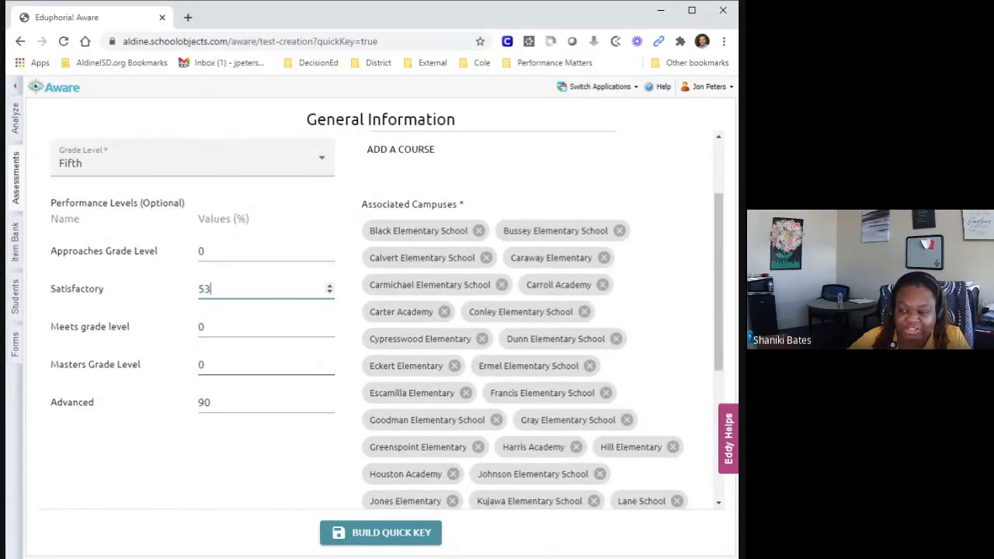
pyautogui.press('Tab')
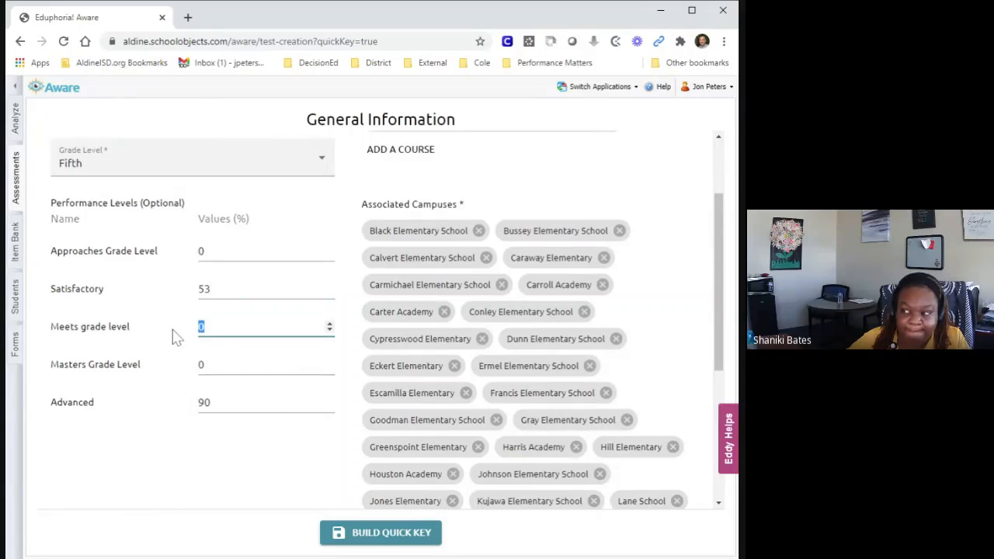
pyautogui.write('87')
pyautogui.click(211, 371)
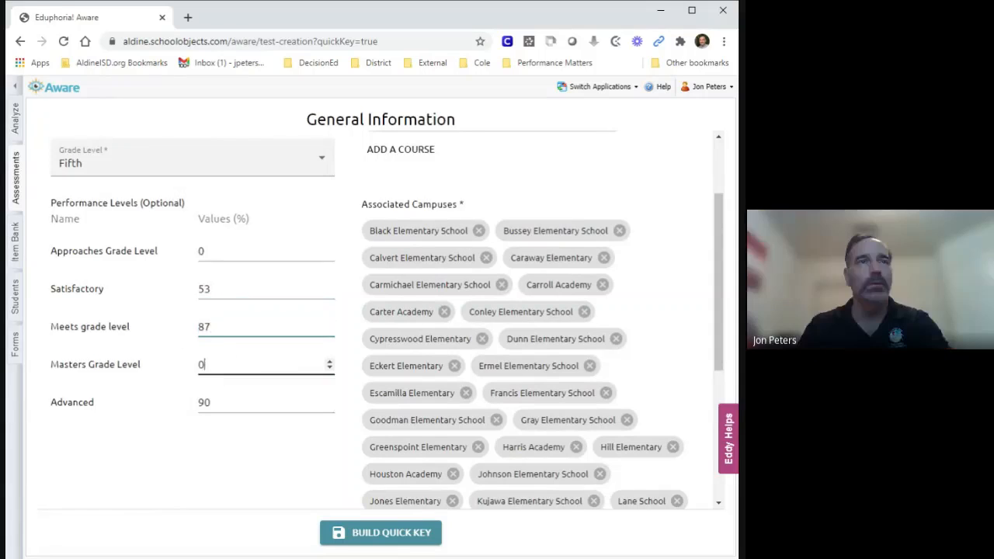
pyautogui.write('83')
pyautogui.press('Tab')
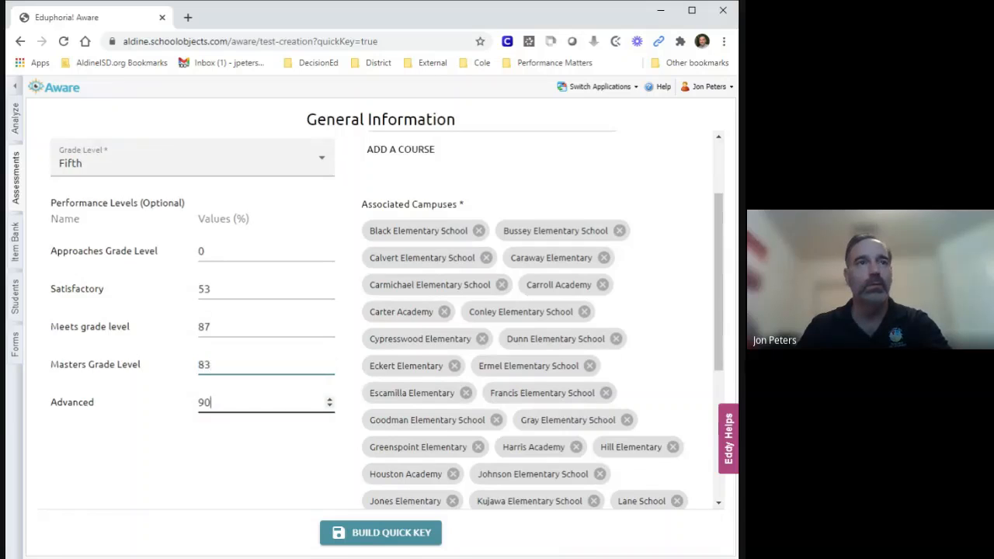
pyautogui.write('0')
pyautogui.click(261, 446)
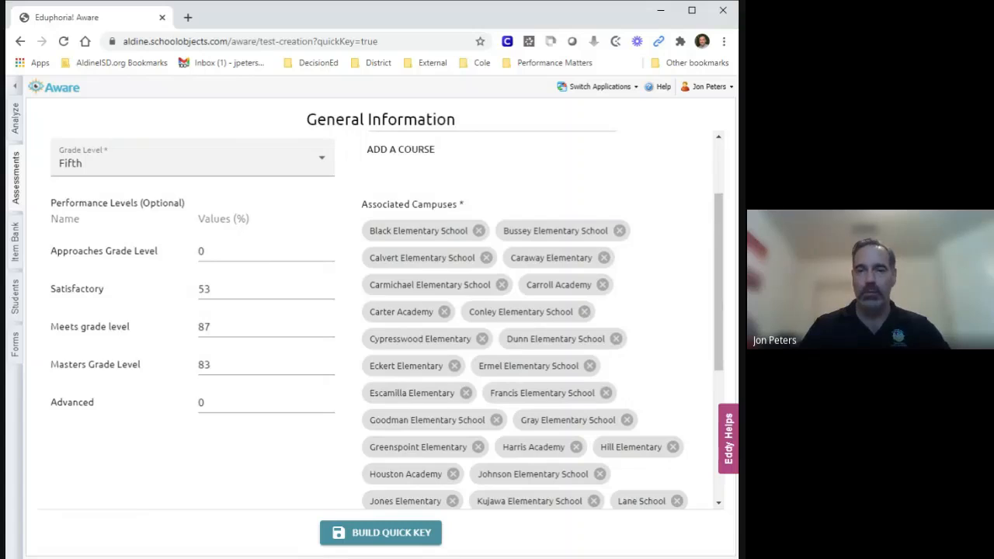
# - Proceed to building the quick key and set the quantity of selected-response multiple-choice questions to 10
pyautogui.click(355, 534)
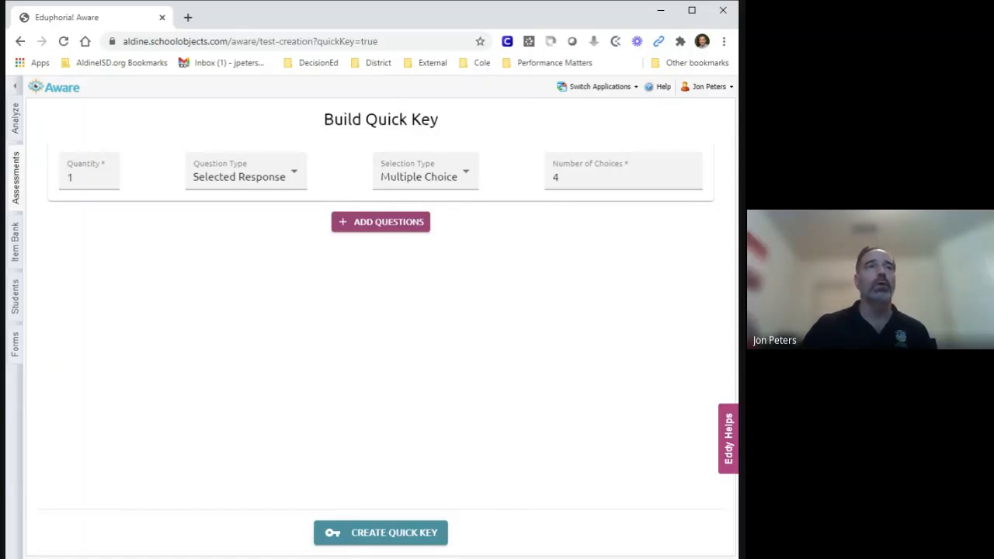
pyautogui.doubleClick(70, 177)
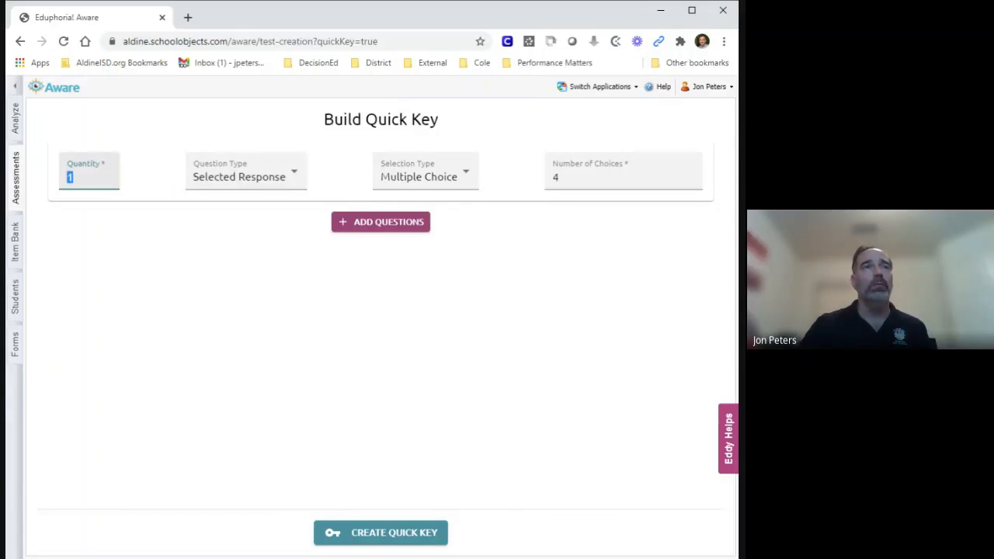
pyautogui.write('10')
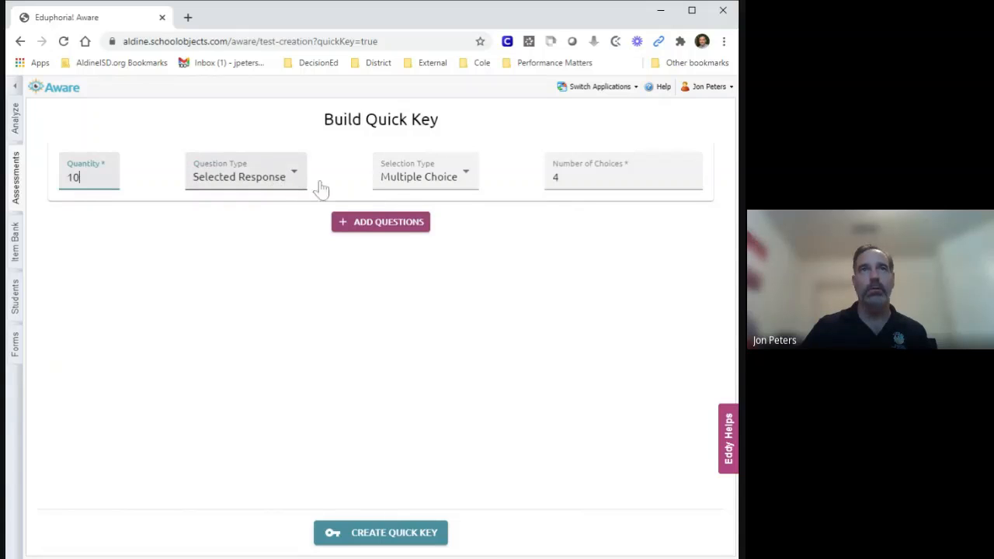
# - Keep Multiple Choice as the selection type for the 10 questions and add a second question group
pyautogui.click(467, 178)
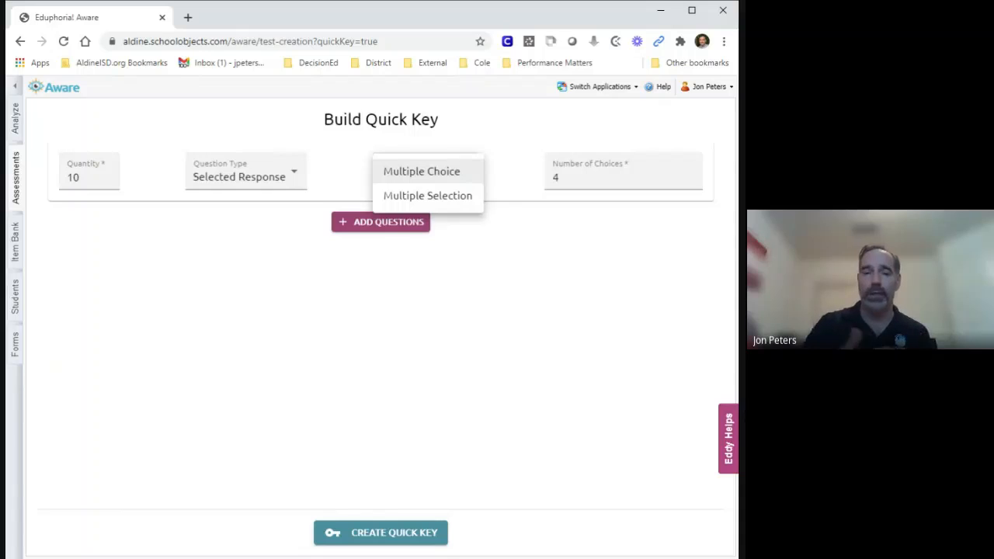
pyautogui.click(524, 181)
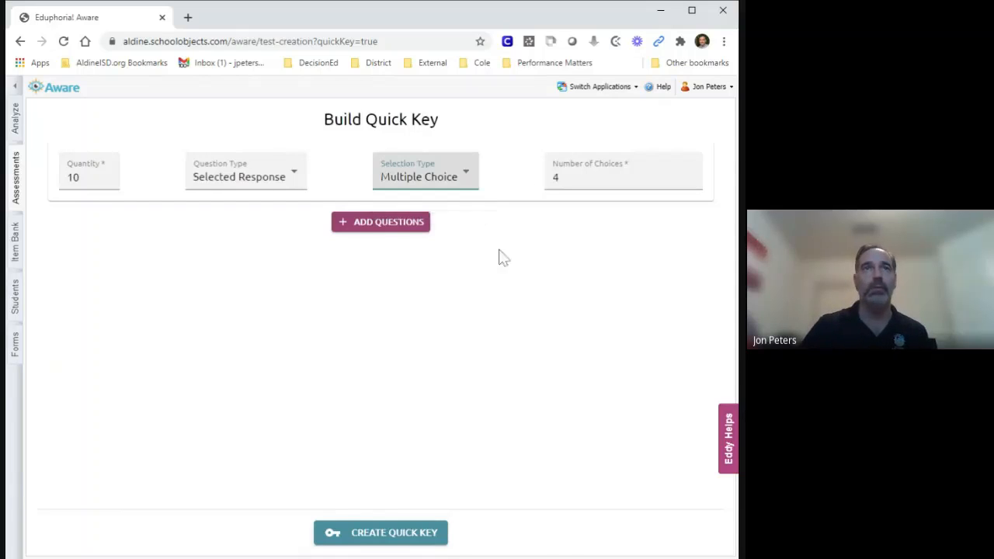
pyautogui.click(386, 232)
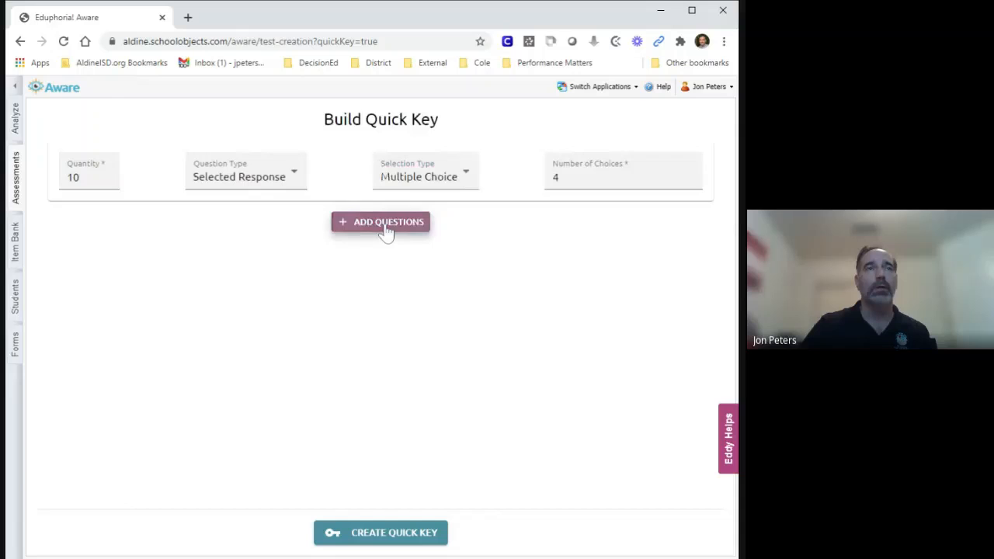
pyautogui.click(386, 232)
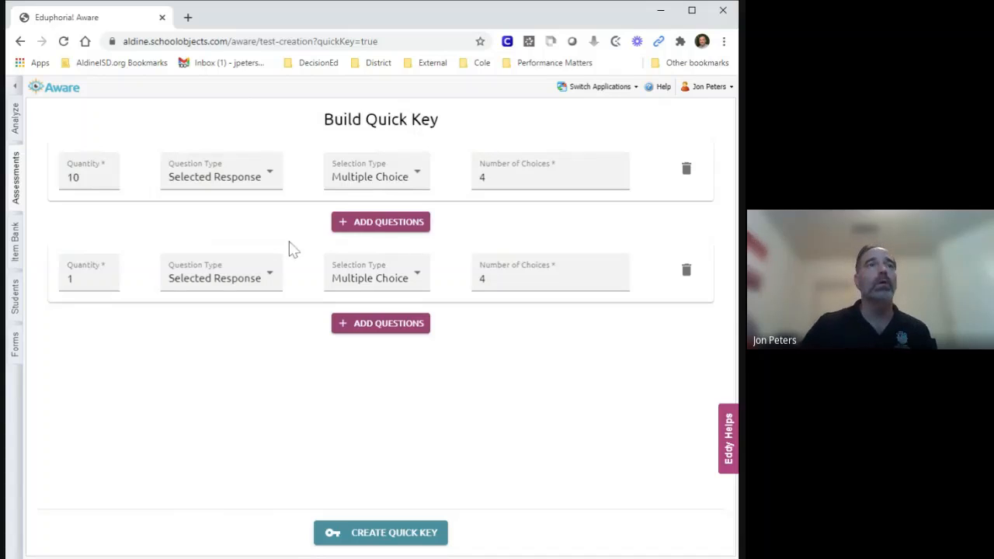
# - Set the second question group to 2 Constructed Response questions with a maximum rubric score of 8
pyautogui.doubleClick(70, 279)
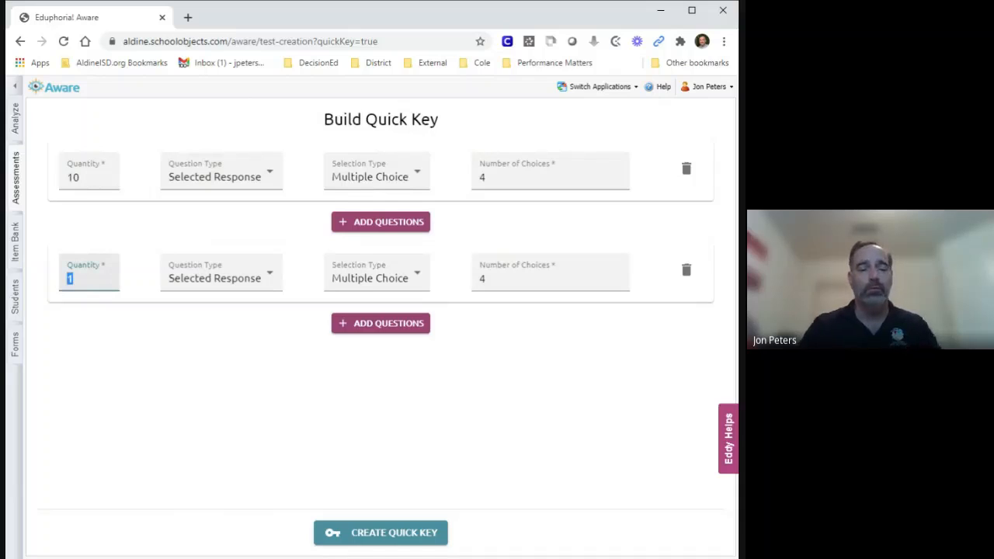
pyautogui.write('2')
pyautogui.click(242, 287)
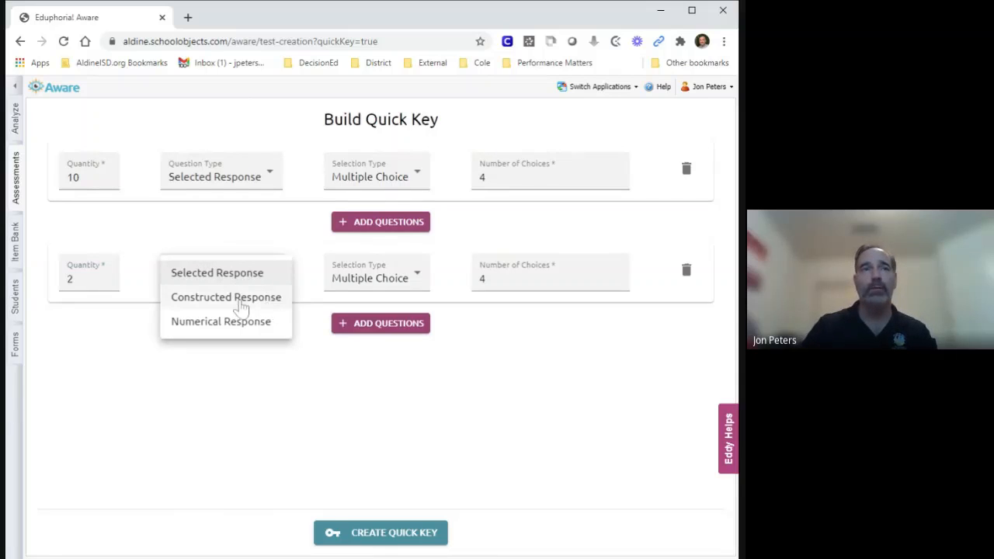
pyautogui.click(243, 298)
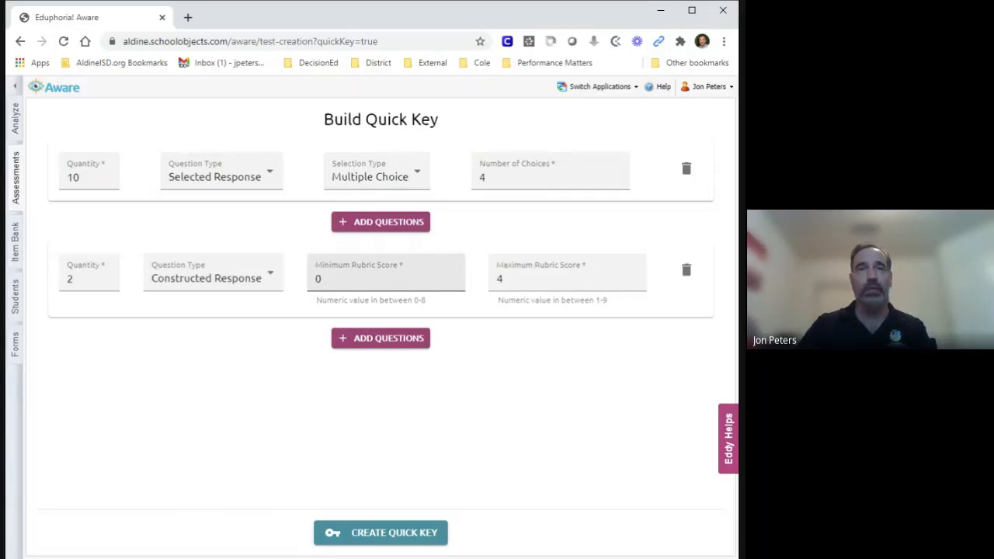
pyautogui.moveTo(509, 278); pyautogui.dragTo(483, 280)
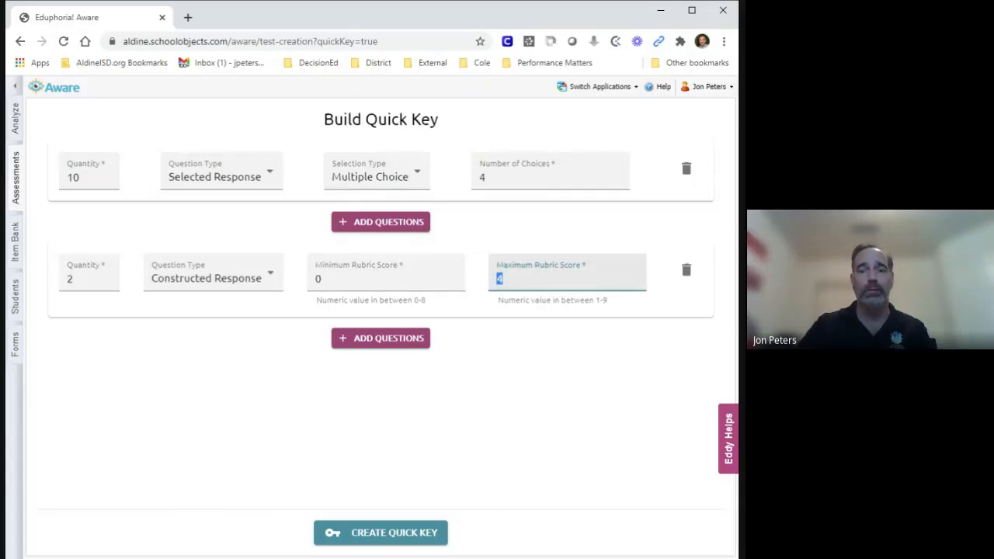
pyautogui.write('8')
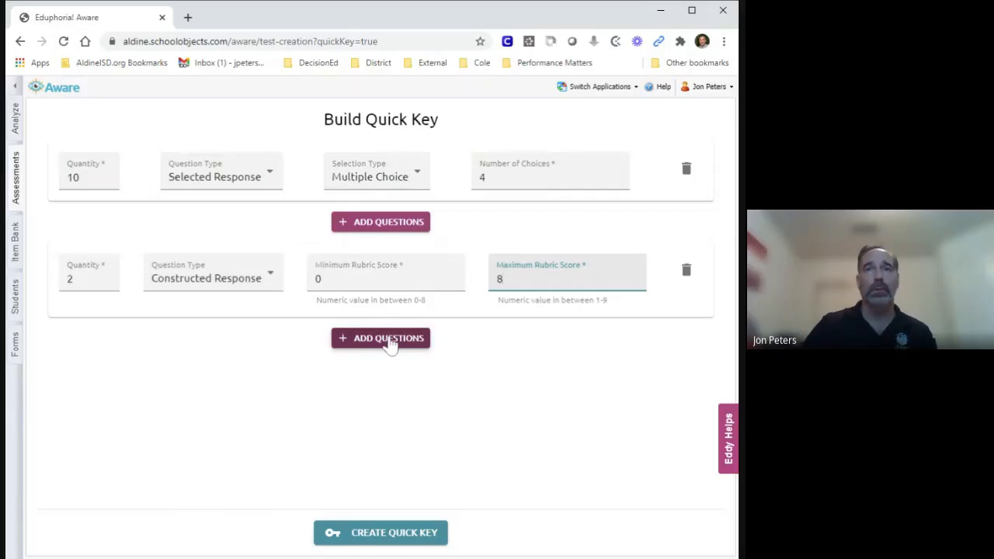
# - Add a third group with a Numerical Response question using a Floating decimal point, and create the quick key
pyautogui.click(390, 343)
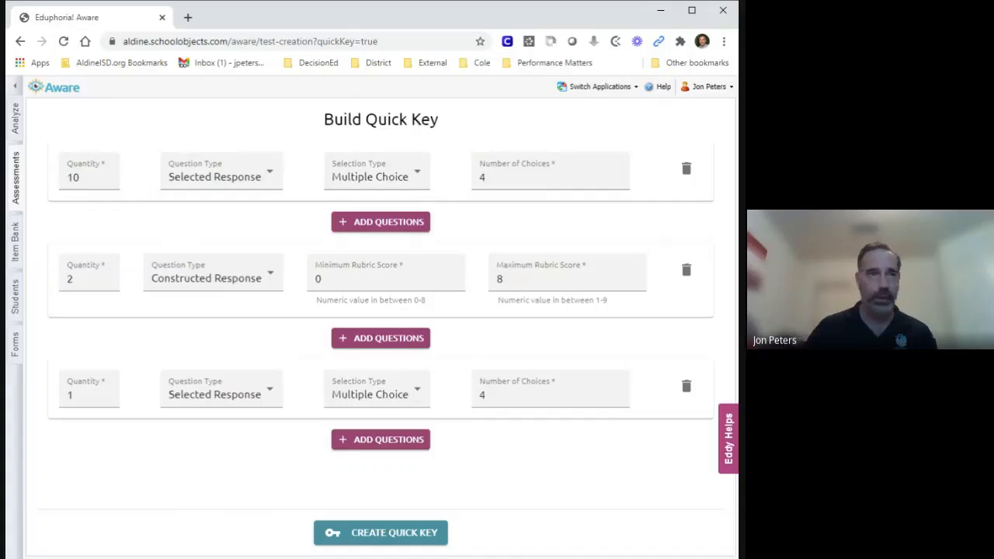
pyautogui.click(269, 392)
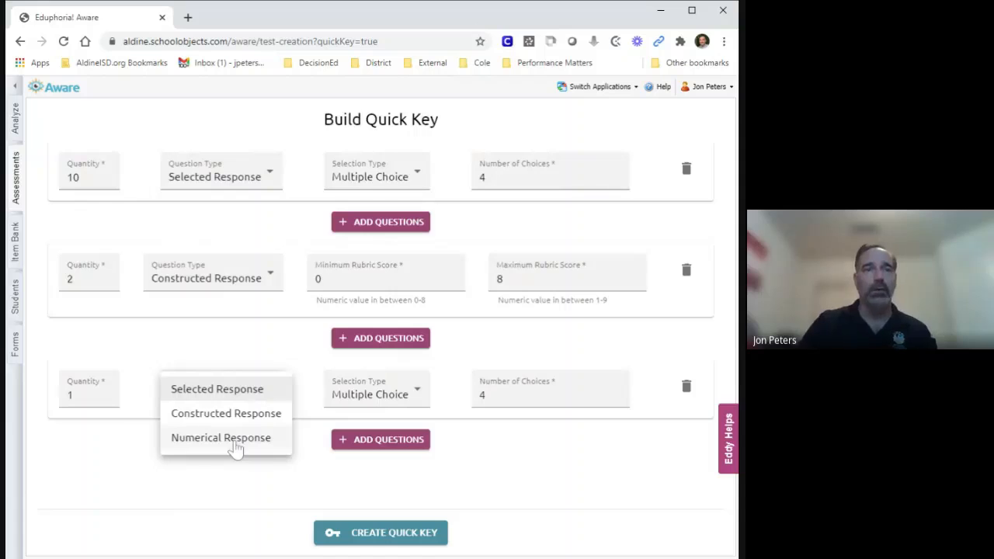
pyautogui.click(234, 442)
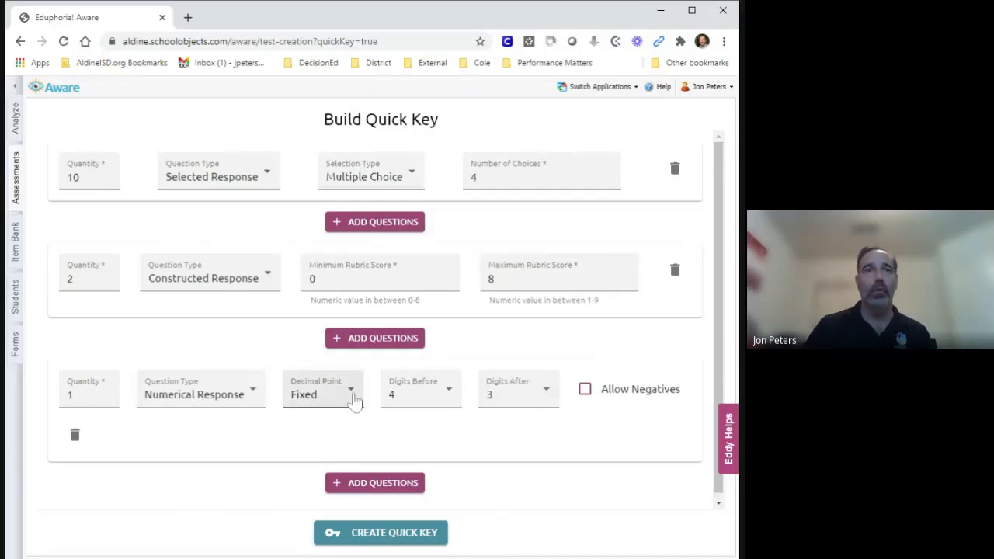
pyautogui.click(352, 401)
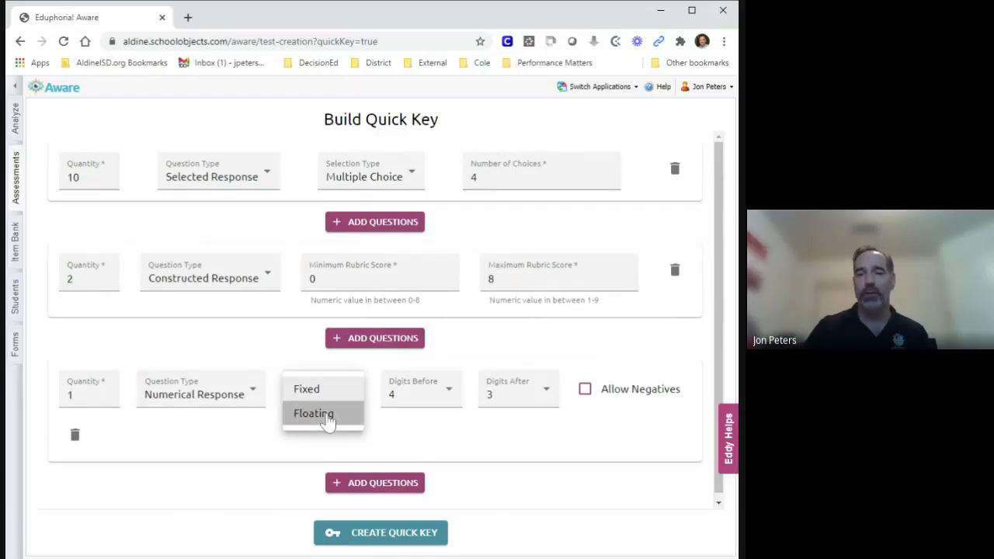
pyautogui.click(328, 420)
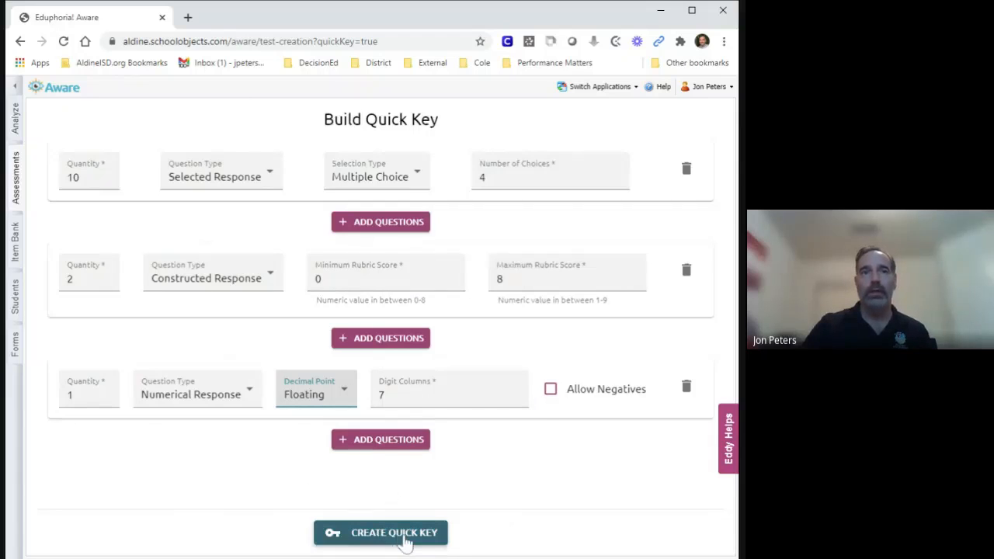
pyautogui.click(404, 534)
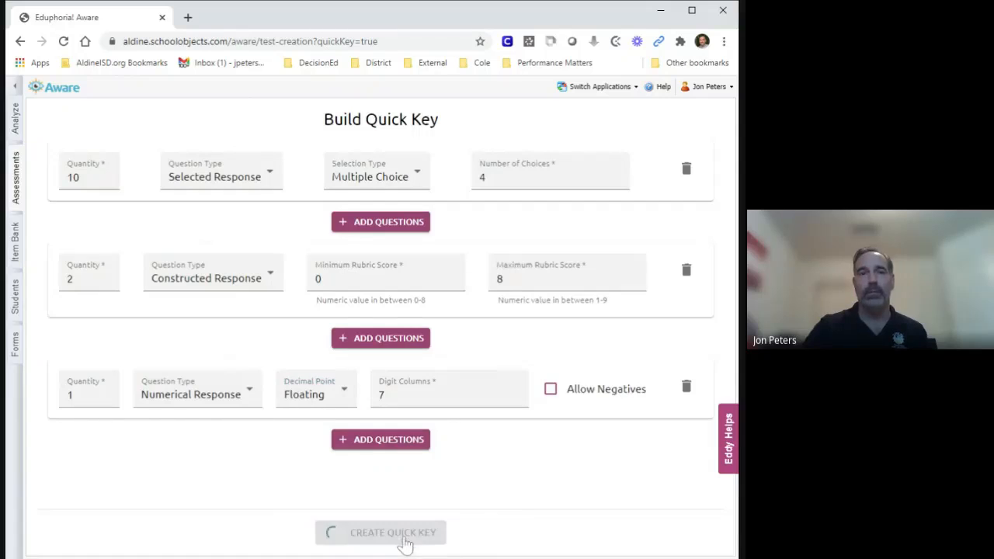